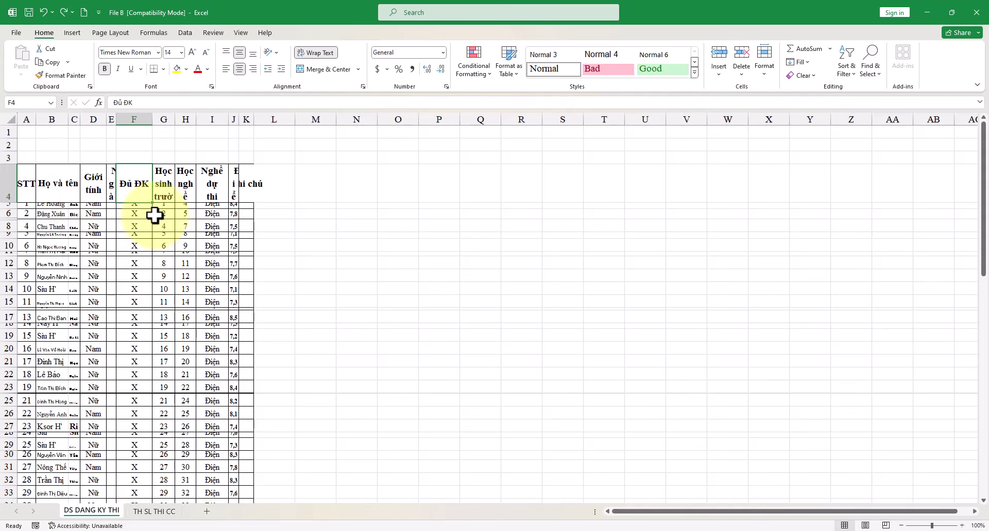
# - Increase the height of row 5 and widen the "Ngày sinh" column E by hand
pyautogui.click(97, 204)
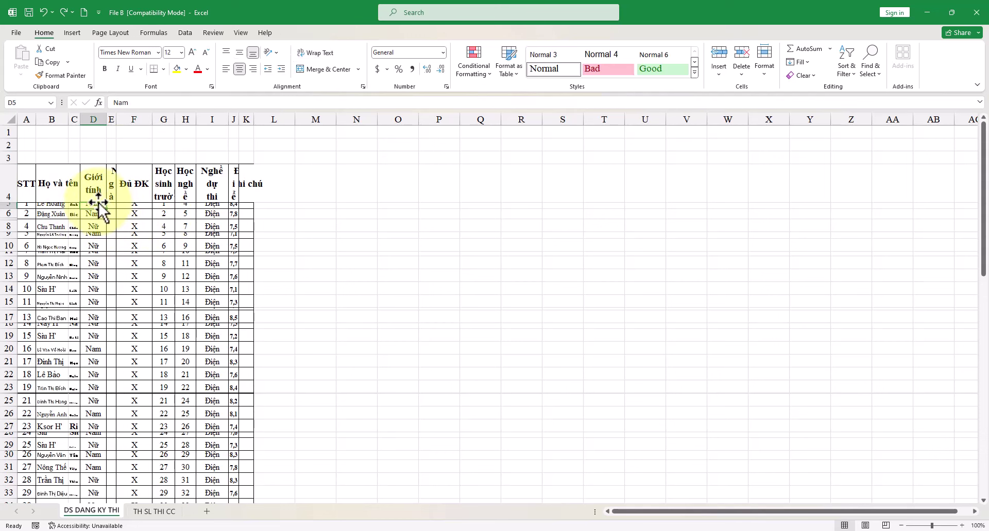
pyautogui.moveTo(9, 209); pyautogui.dragTo(7, 225)
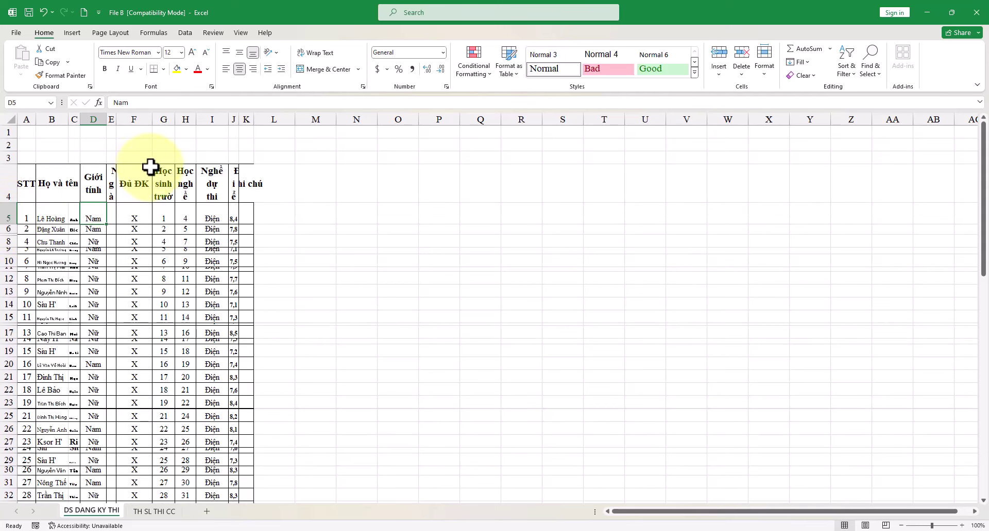
pyautogui.moveTo(114, 123); pyautogui.dragTo(128, 124)
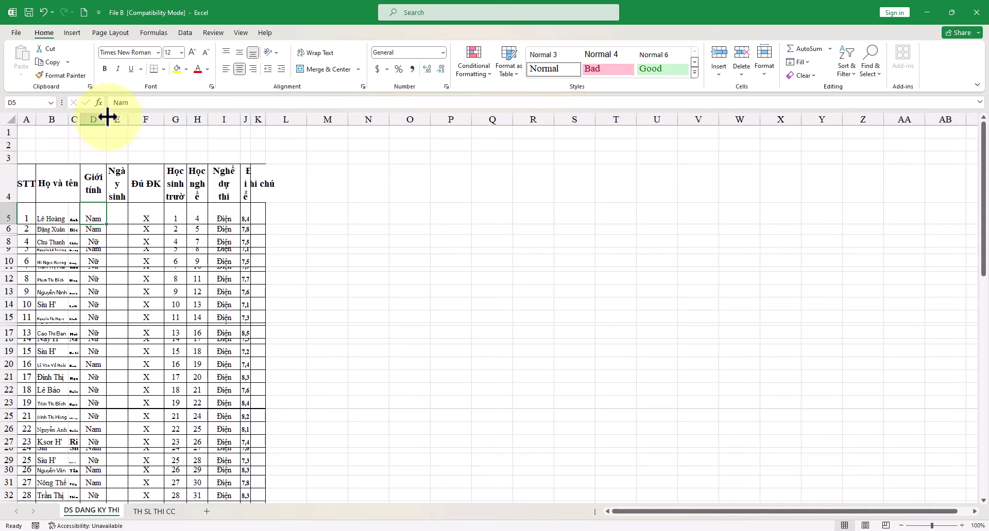
# - AutoFit all column widths and row heights across the entire sheet, then deselect it
pyautogui.click(6, 118)
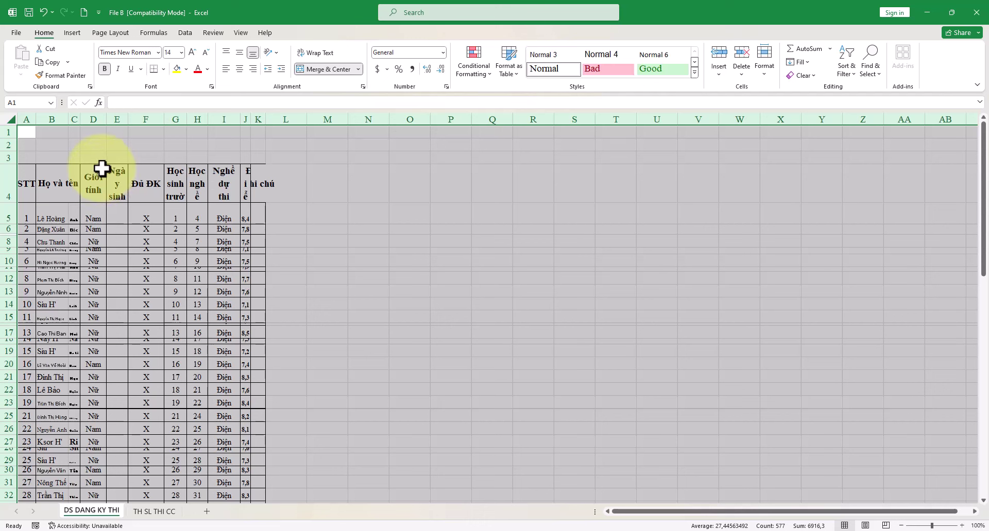
pyautogui.doubleClick(36, 119)
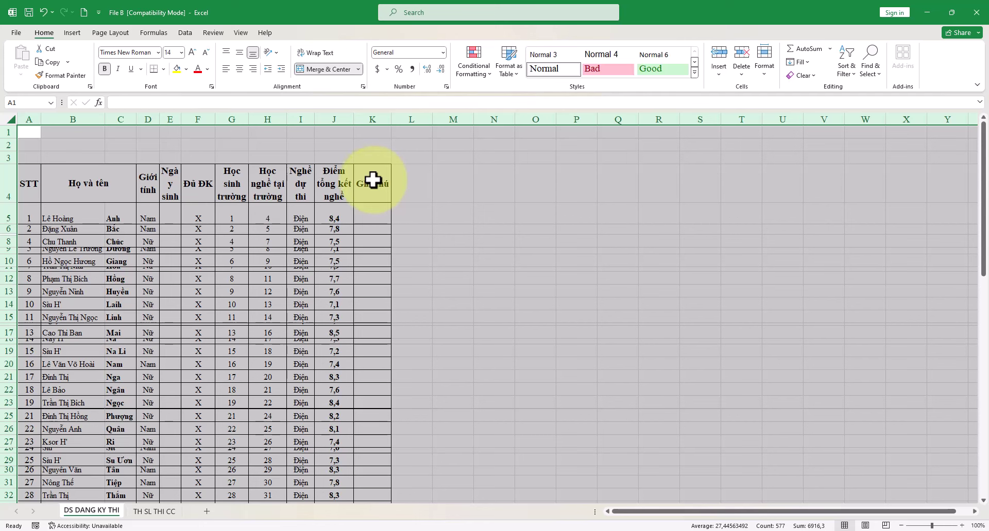
pyautogui.doubleClick(12, 138)
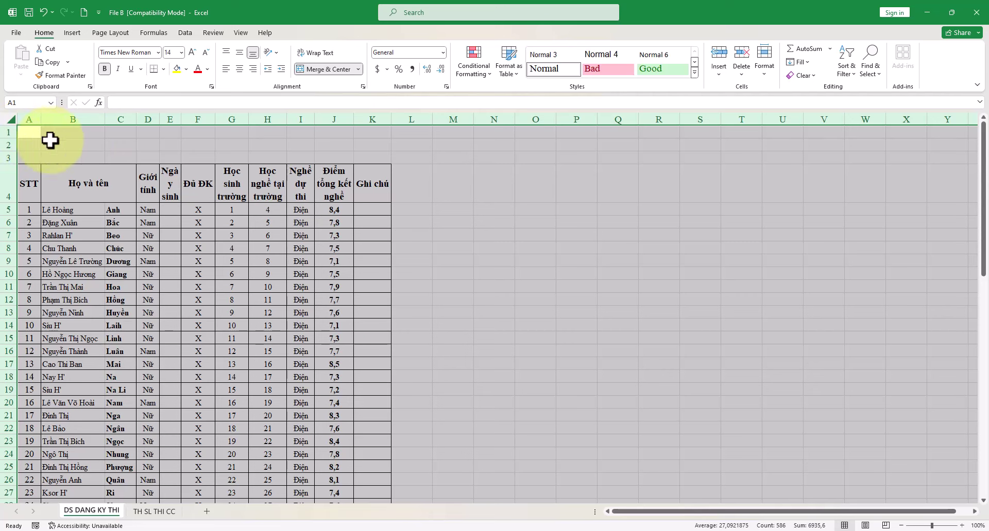
pyautogui.click(474, 240)
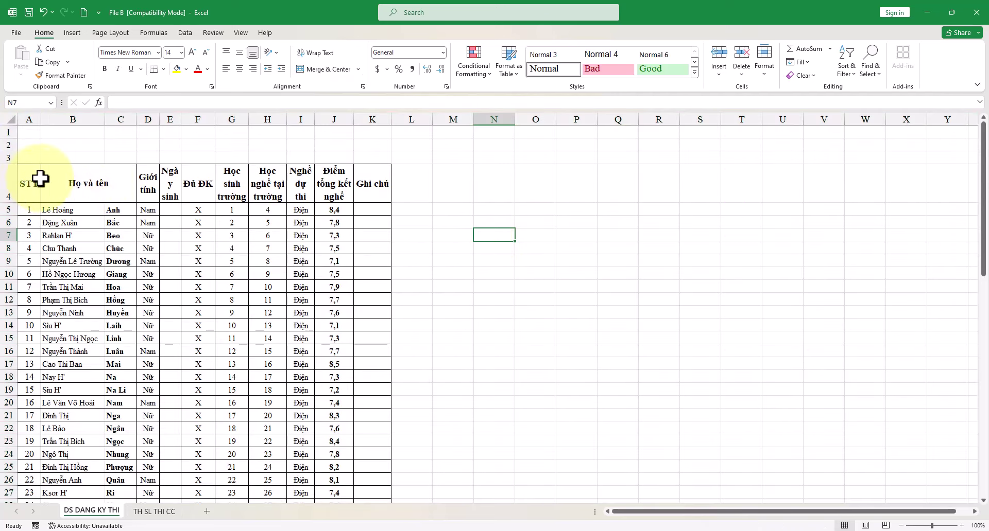
# - Widen column E slightly so the word "Ngày" in its header fits on one line, and check the list
pyautogui.scroll(-3, 365, 191)
pyautogui.scroll(3, 365, 190)
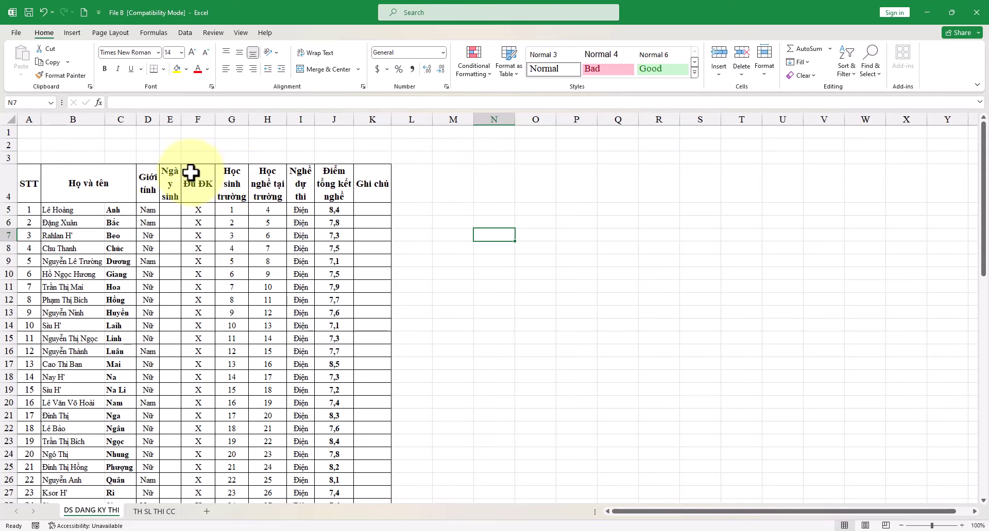
pyautogui.moveTo(181, 117); pyautogui.dragTo(187, 118)
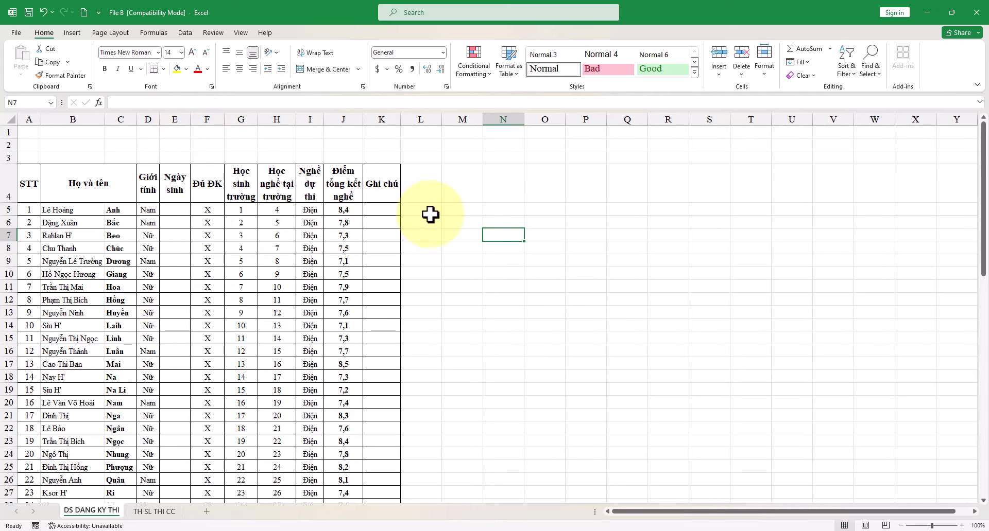
pyautogui.scroll(-10, 324, 212)
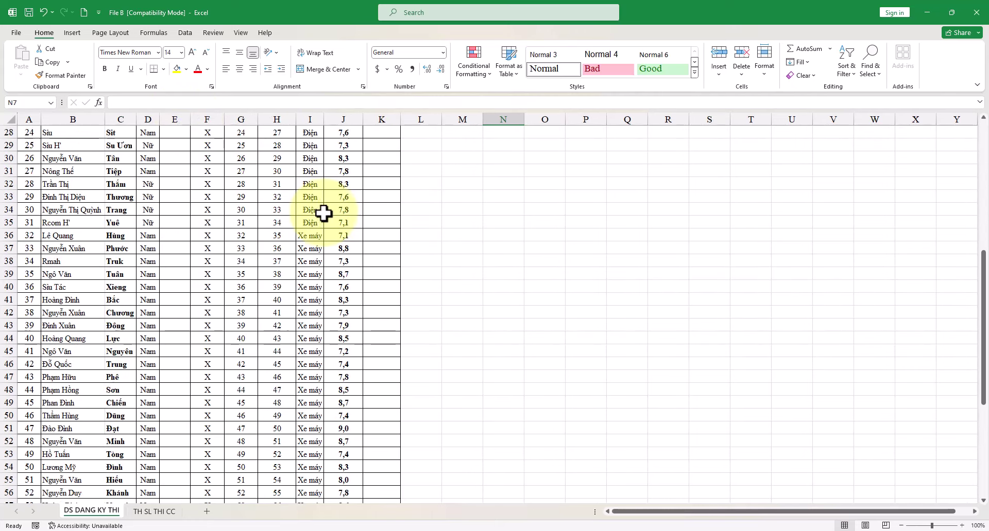
pyautogui.scroll(10, 324, 213)
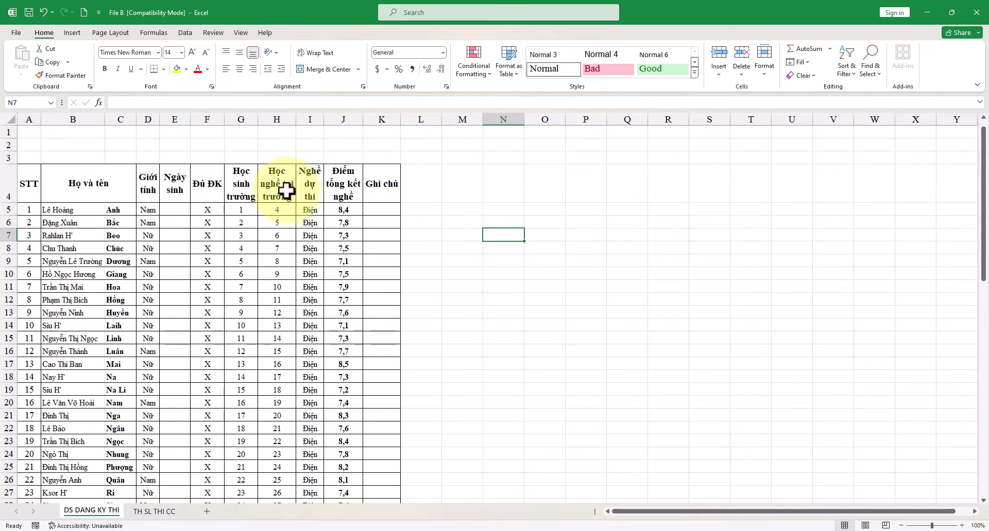
# - Undo the column E widening and the sheet-wide row and column AutoFit
pyautogui.click(42, 11)
pyautogui.click(42, 11)
pyautogui.click(42, 11)
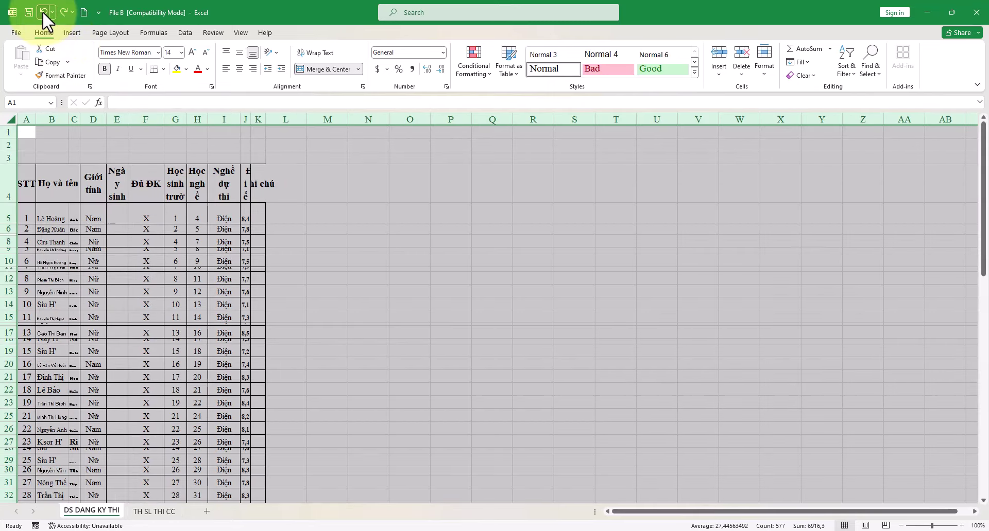
pyautogui.click(323, 202)
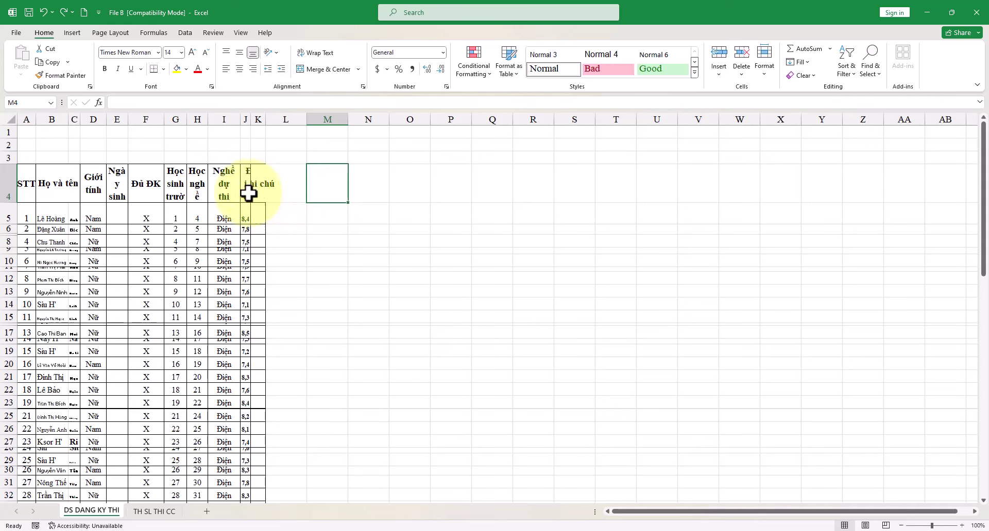
# - Select the whole student table and apply AutoFit Column Width to it
pyautogui.click(49, 212)
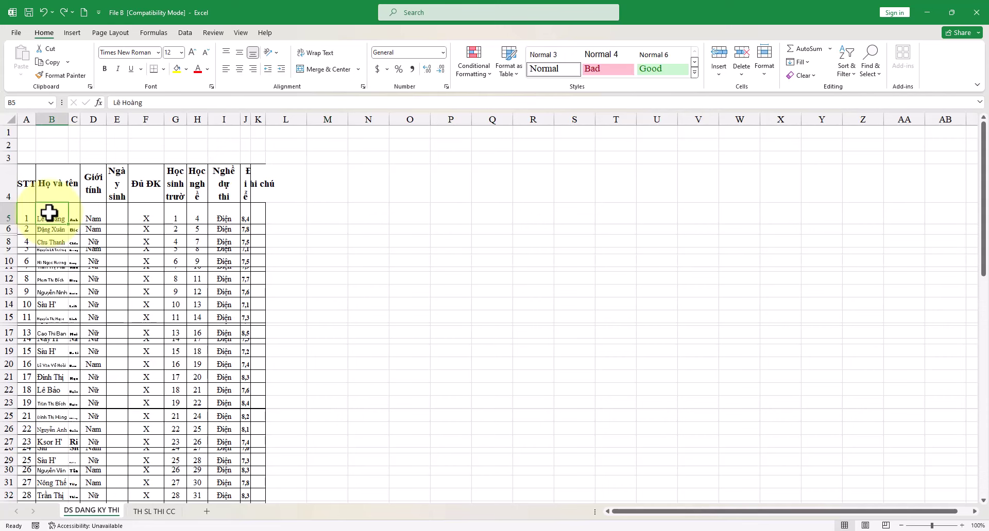
pyautogui.hotkey('ctrl', 'a')
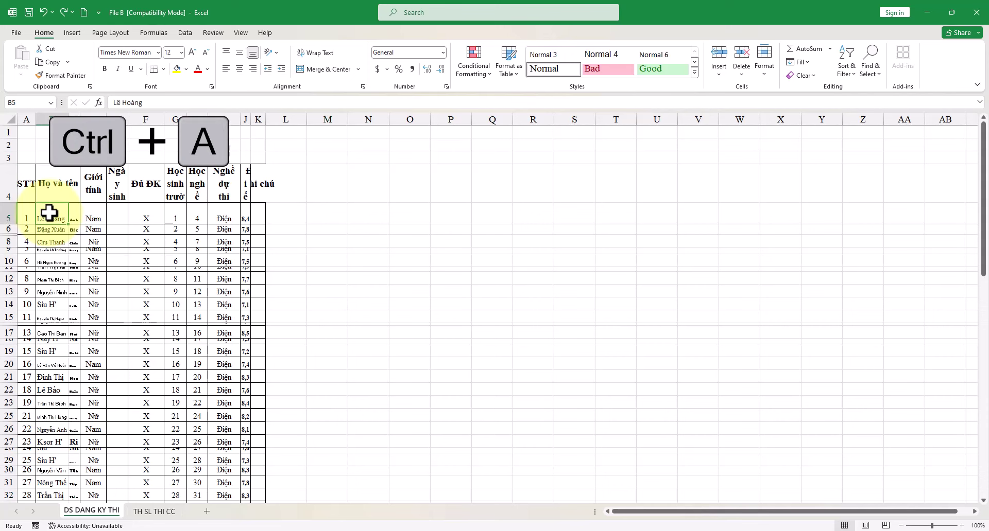
pyautogui.hotkey('ctrl', 'a')
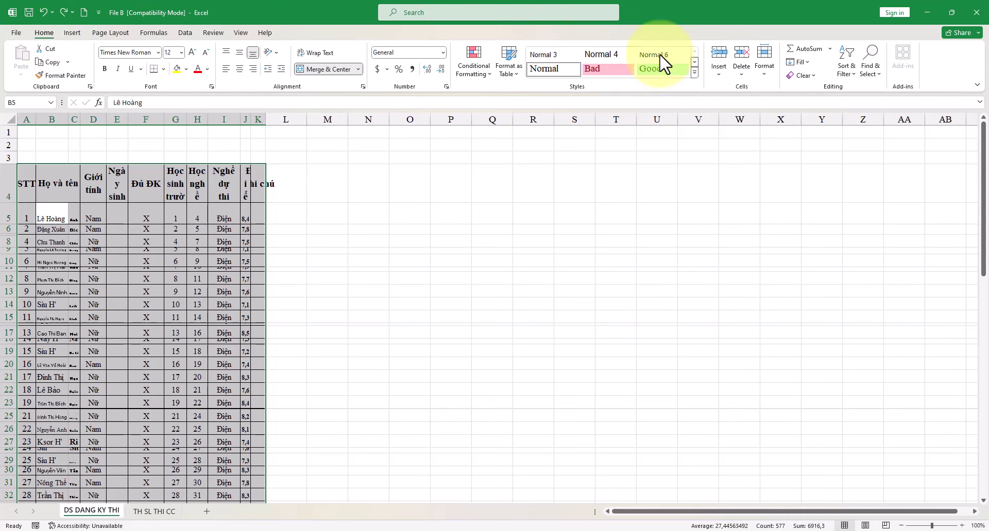
pyautogui.click(768, 74)
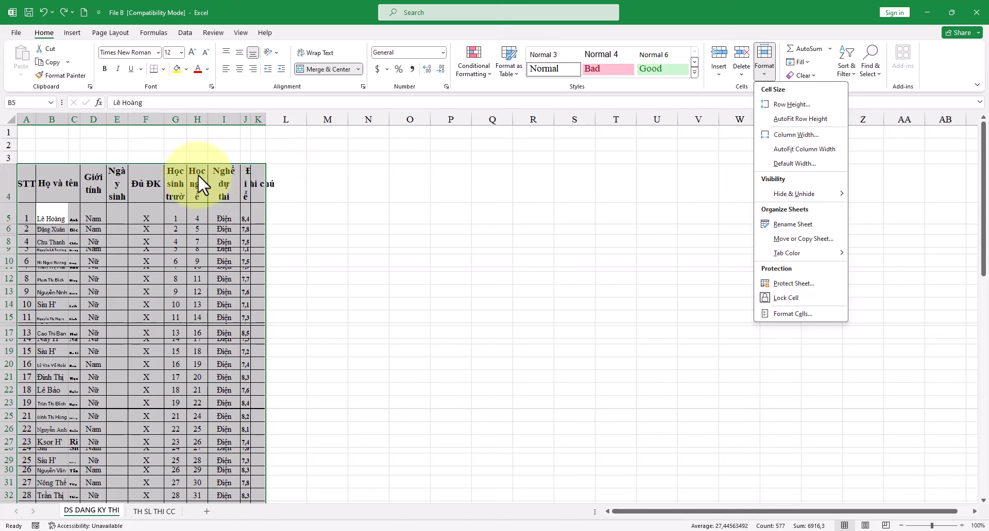
pyautogui.click(812, 157)
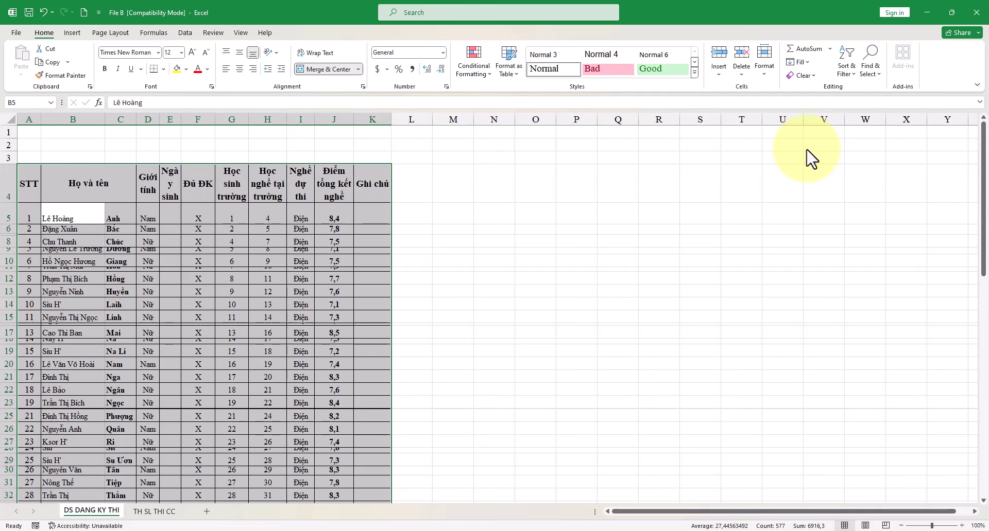
# - Apply AutoFit Row Height to the selected table and deselect it
pyautogui.click(765, 77)
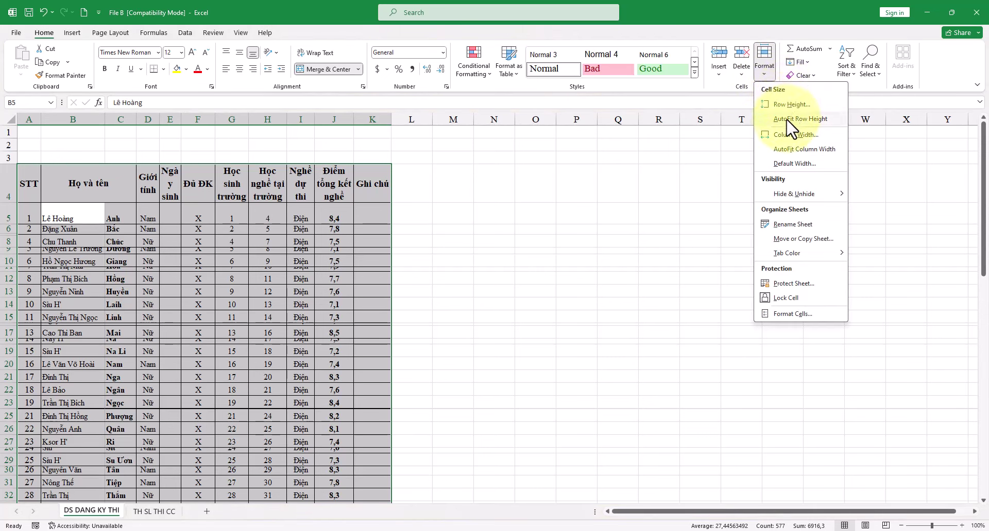
pyautogui.click(812, 119)
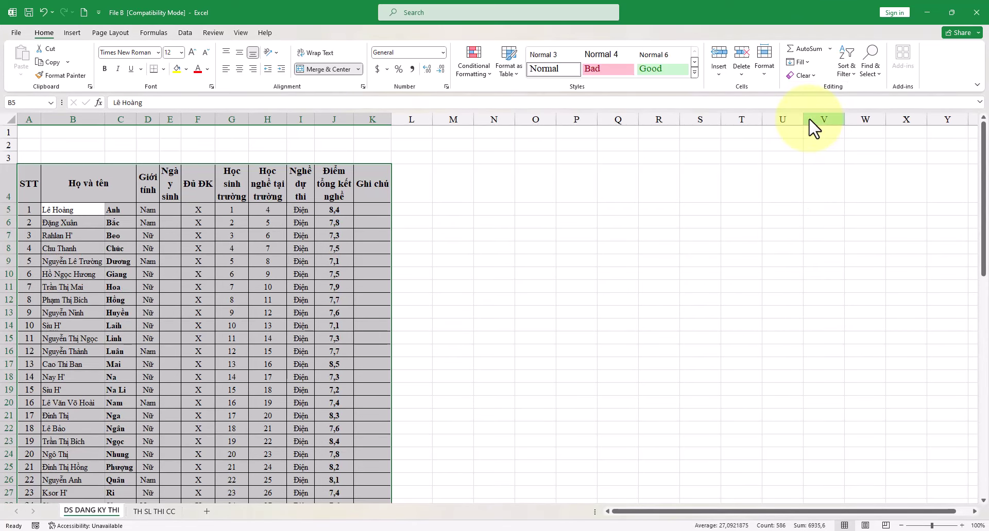
pyautogui.click(280, 211)
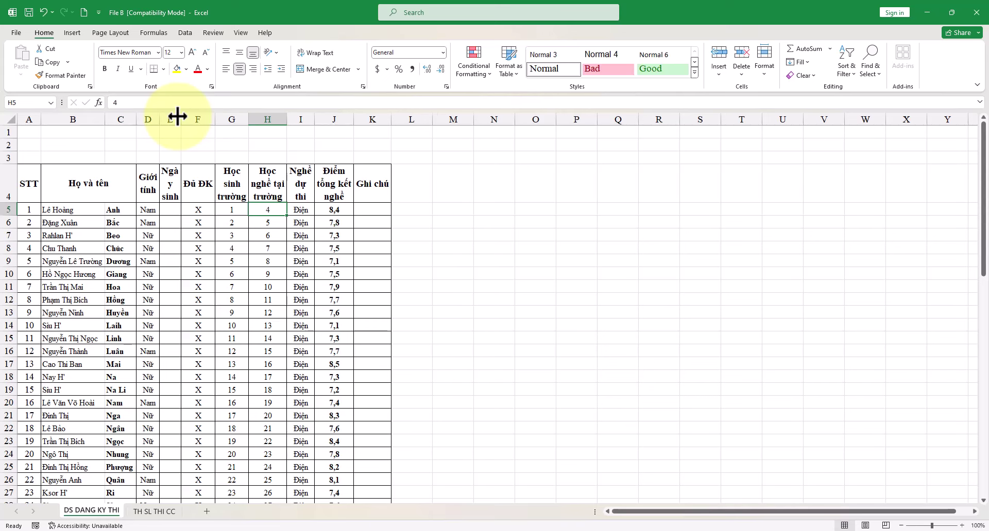
# - Widen the "Ngày sinh" column slightly so its header wraps cleanly, and check the rows below
pyautogui.moveTo(177, 118); pyautogui.dragTo(184, 118)
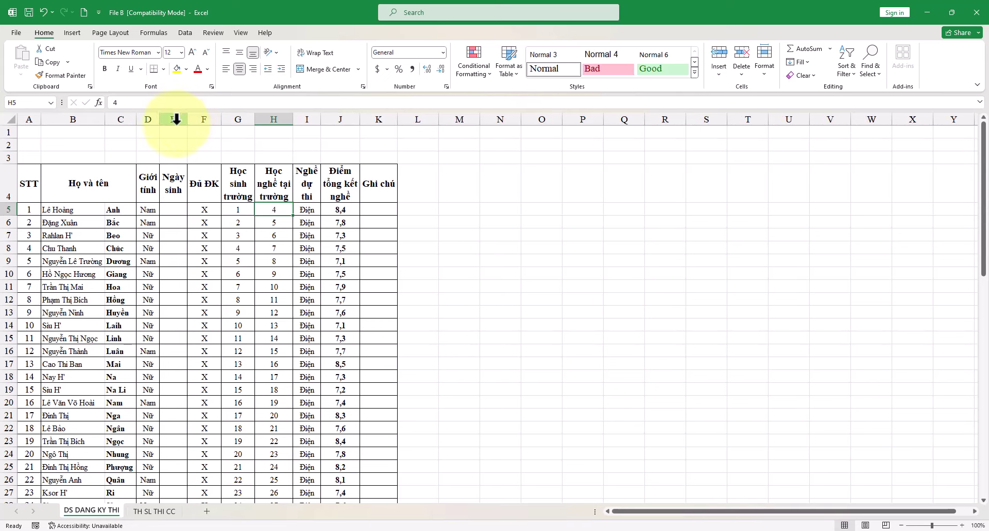
pyautogui.scroll(-13, 222, 214)
pyautogui.scroll(7, 227, 203)
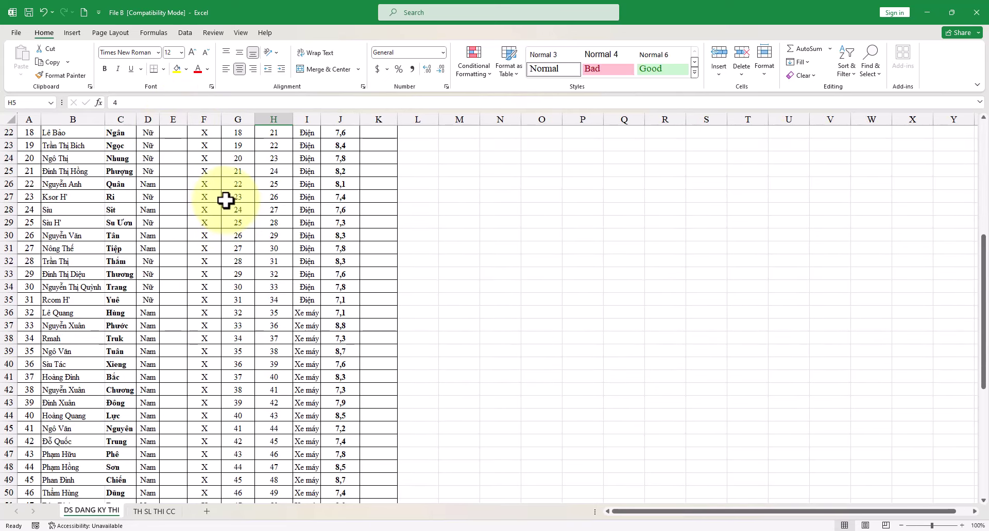
# - Undo the column E widening and the table's row height and column width AutoFit
pyautogui.click(41, 11)
pyautogui.click(41, 12)
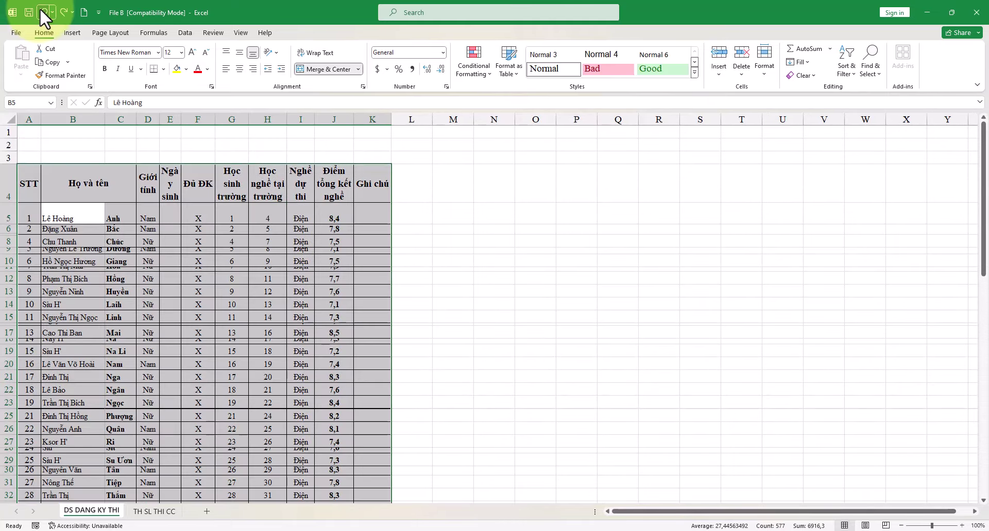
pyautogui.click(41, 12)
pyautogui.click(204, 180)
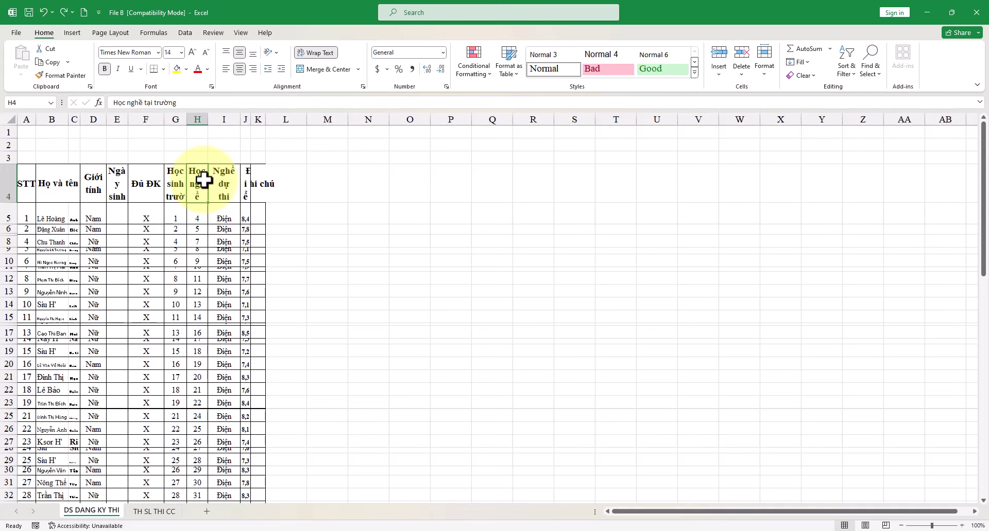
# - Select the whole student table and AutoFit its column widths
pyautogui.click(44, 213)
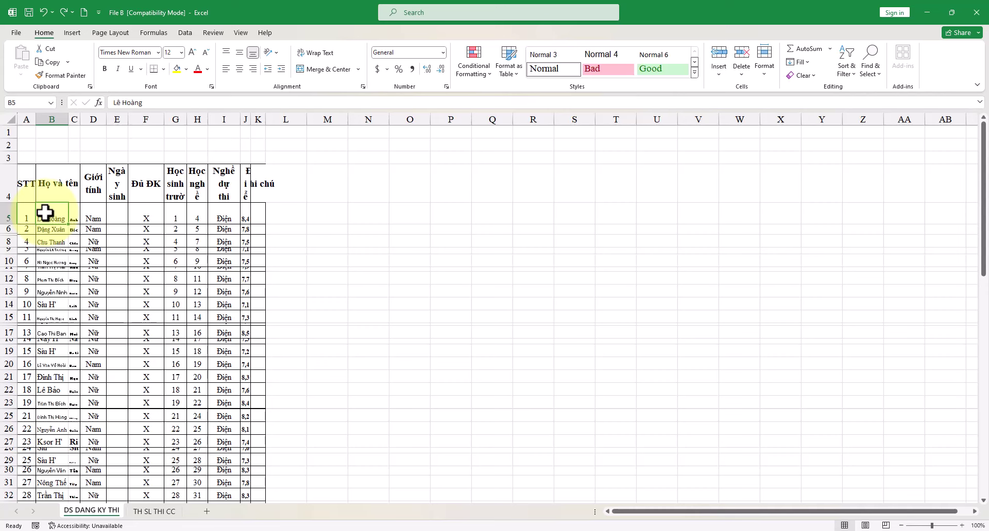
pyautogui.hotkey('ctrl', 'a')
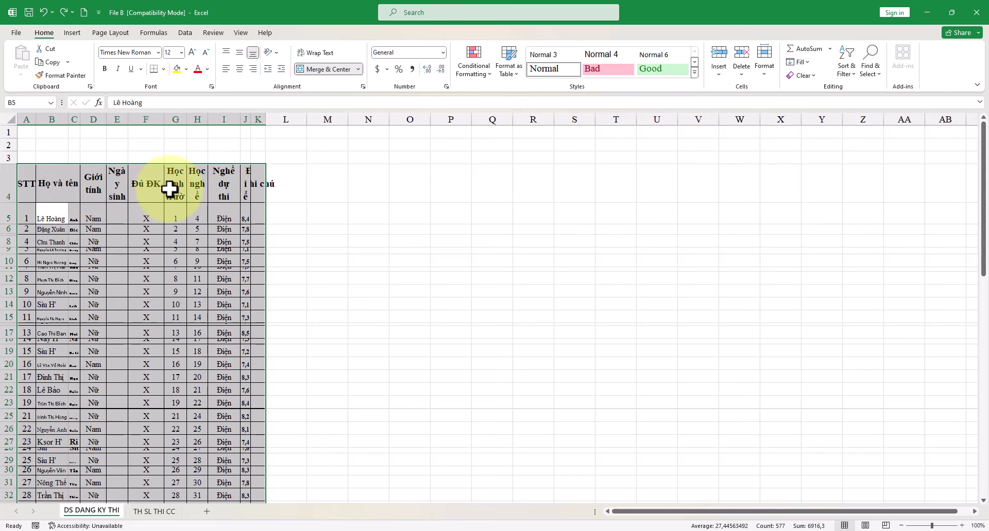
pyautogui.hotkey('alt', 'h')
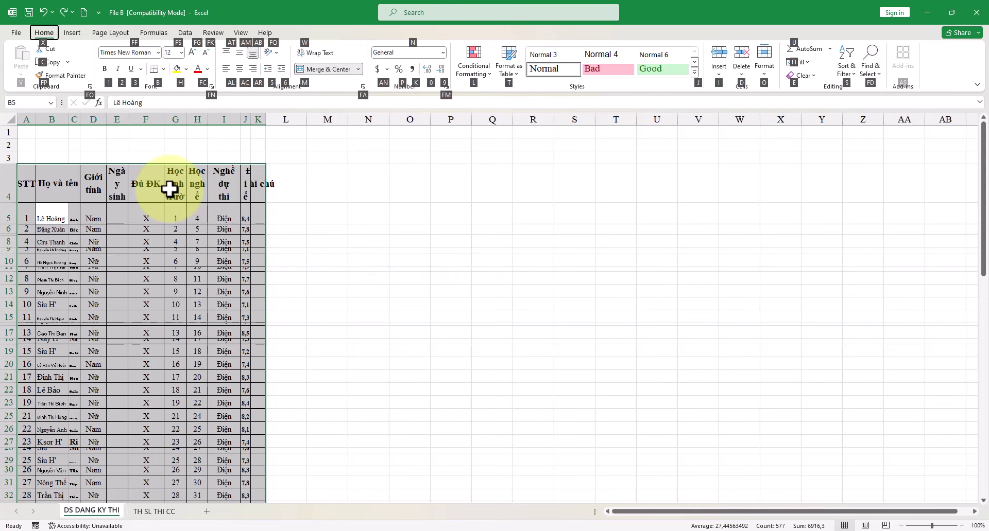
pyautogui.press('o')
pyautogui.press('i')
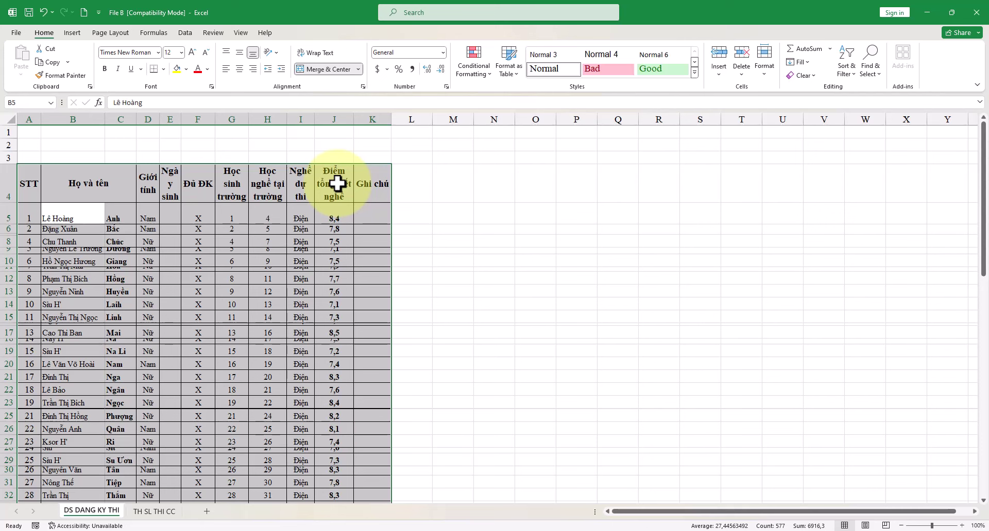
pyautogui.press('alt')
pyautogui.press('h')
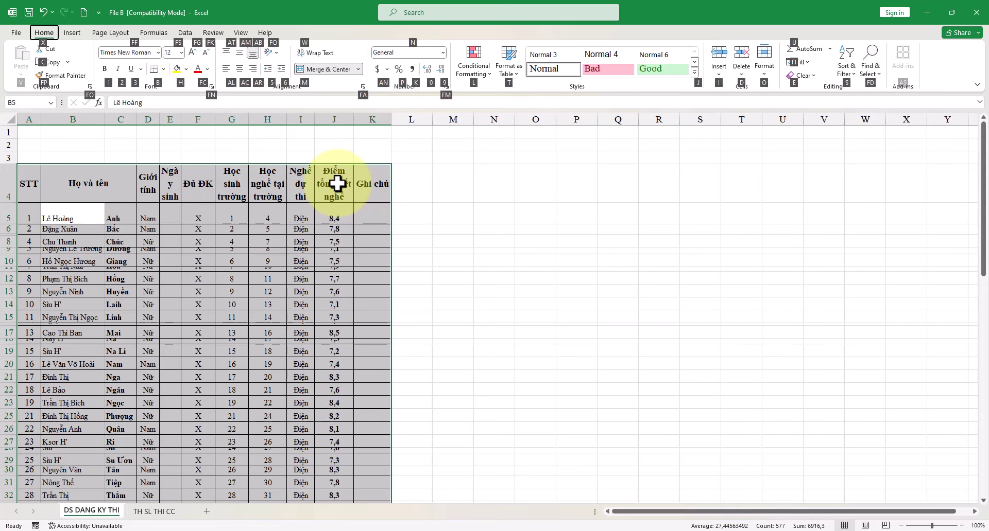
pyautogui.press('f')
pyautogui.press('d')
pyautogui.press('Escape')
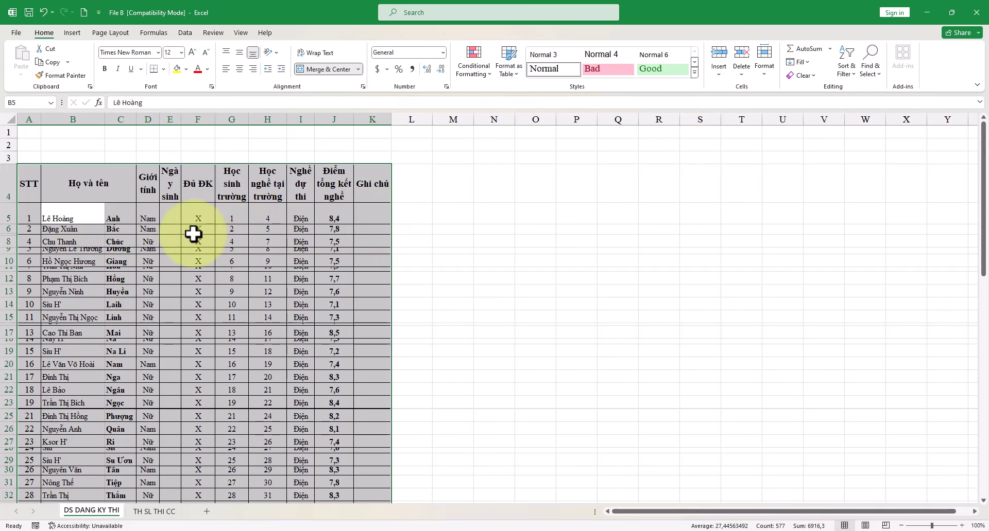
# - AutoFit the row heights of the selected table and deselect it
pyautogui.hotkey('alt', 'h')
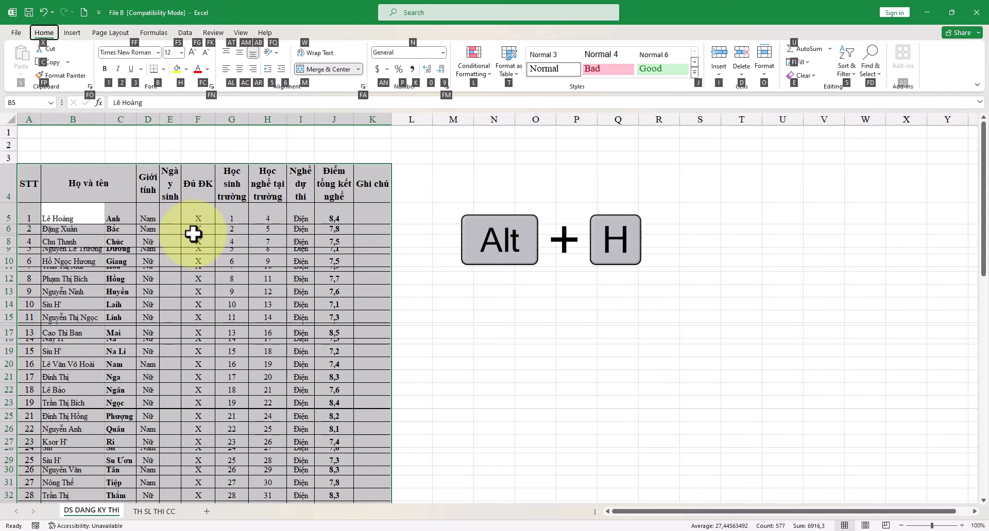
pyautogui.hotkey('alt', 'o')
pyautogui.hotkey('alt', 'a')
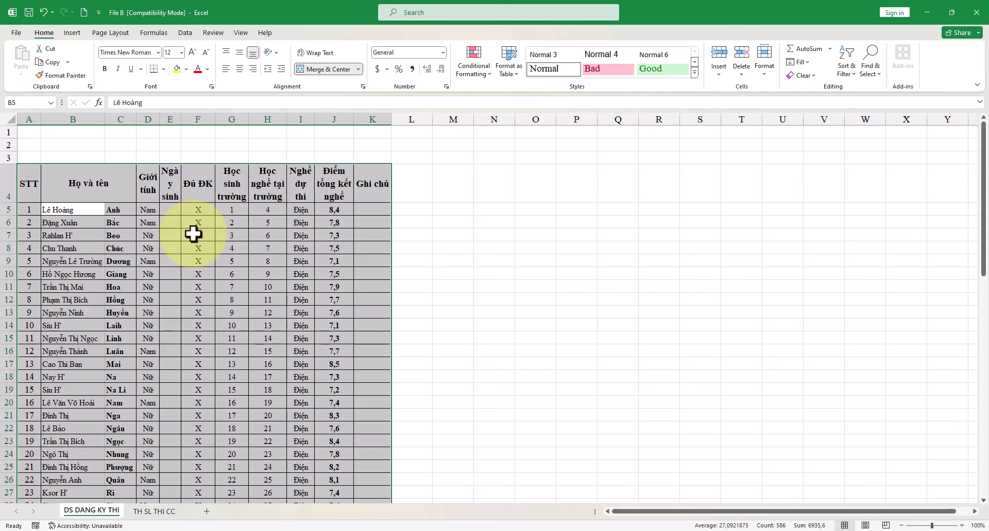
pyautogui.click(194, 214)
pyautogui.click(481, 232)
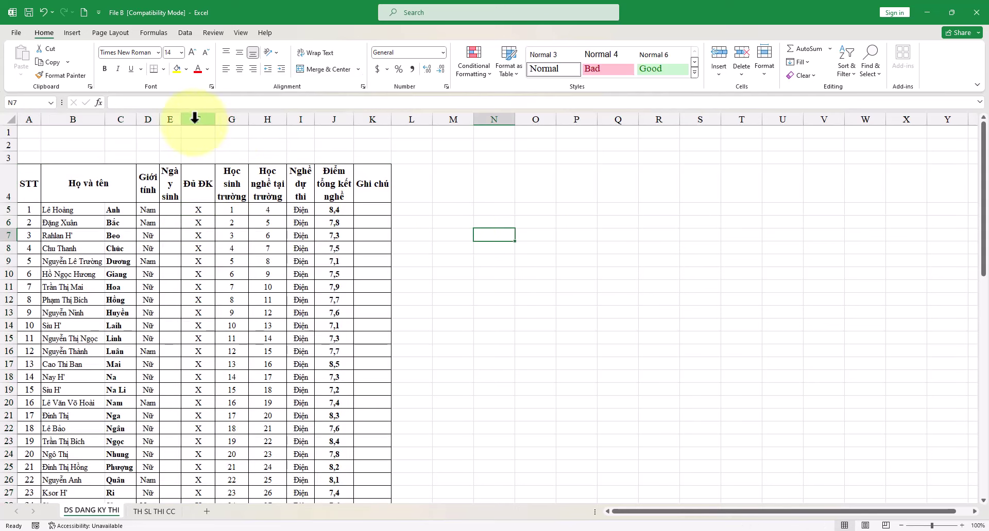
# - Widen the "Ngày sinh" column E enough to keep "Ngày" on one line, and look over the list
pyautogui.moveTo(181, 120); pyautogui.dragTo(189, 120)
pyautogui.scroll(-7, 221, 309)
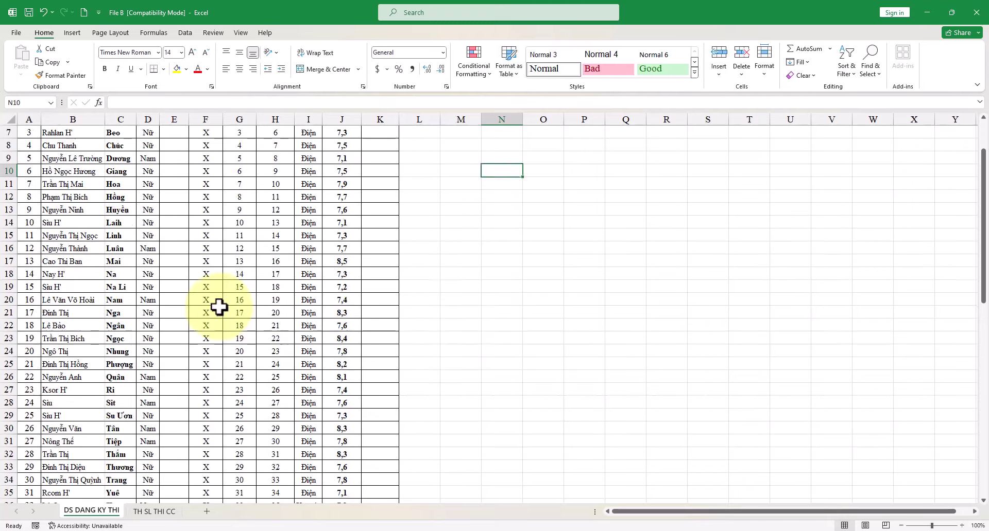
pyautogui.scroll(7, 221, 309)
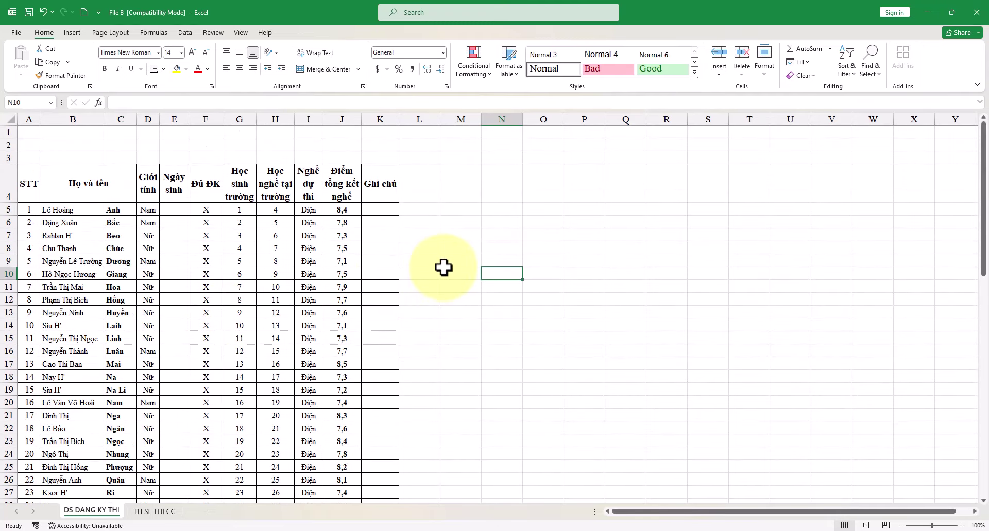